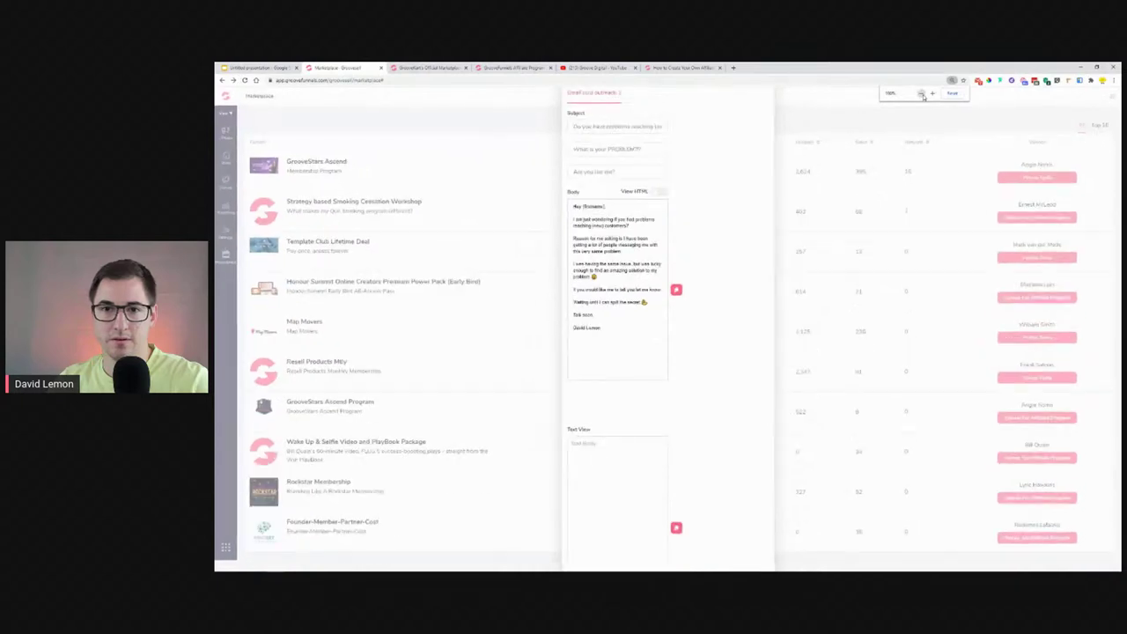
- Close the email swipe view to return to the Marketplace list and enlarge the page for reading
{"action": "left_click", "coordinate": [740, 90]}
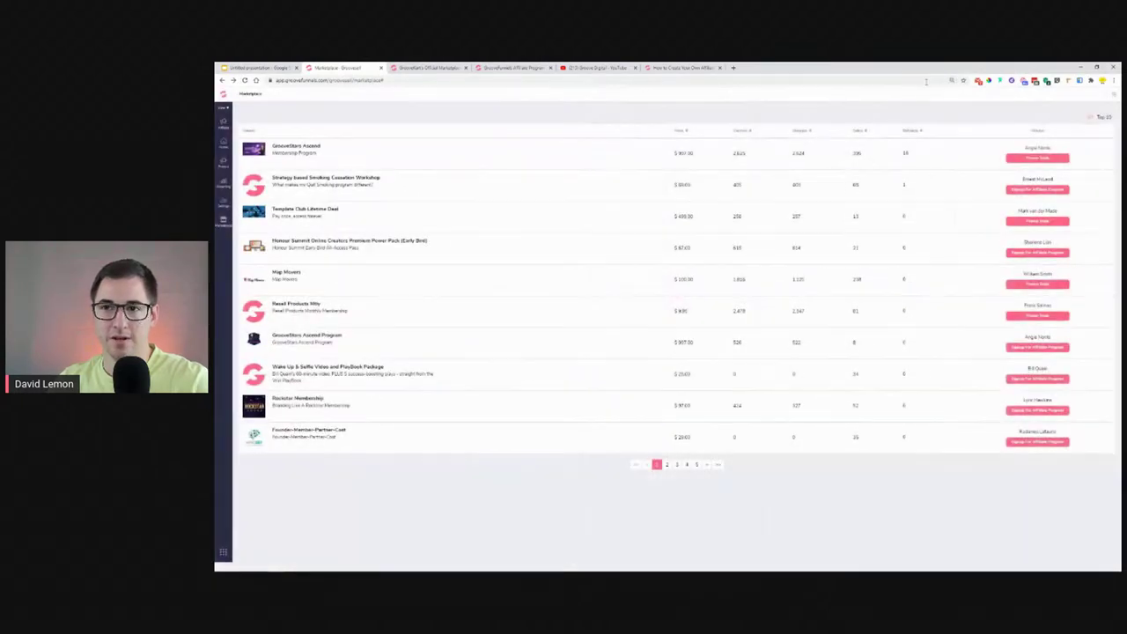
{"action": "key", "text": "ctrl+plus"}
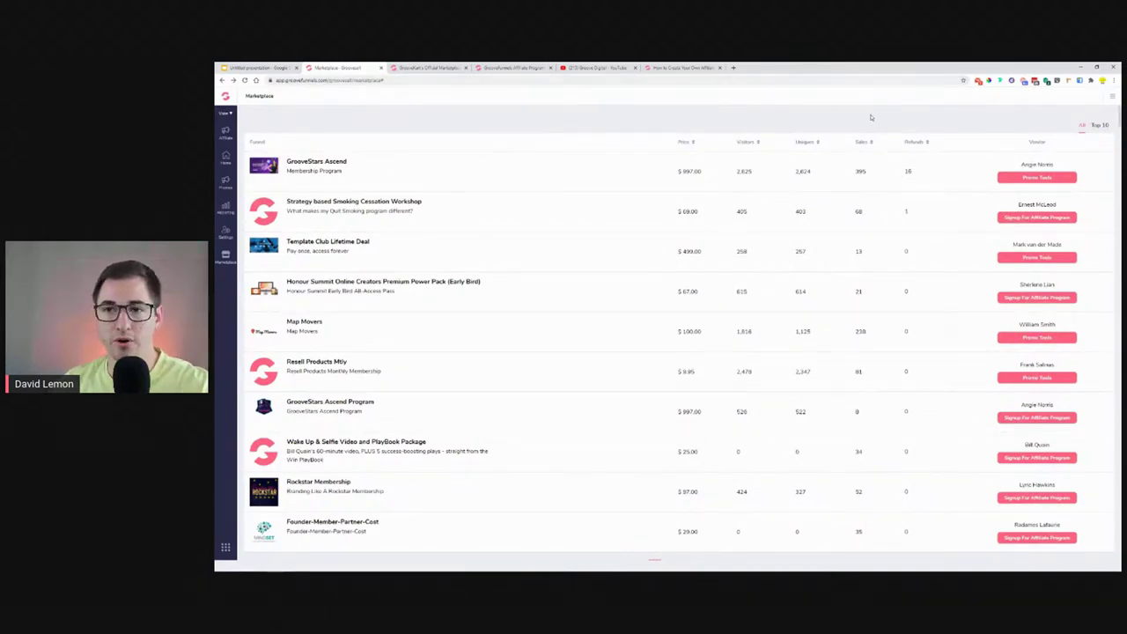
{"action": "scroll", "coordinate": [871, 123], "scroll_direction": "down", "scroll_amount": 1}
{"action": "scroll", "coordinate": [871, 161], "scroll_direction": "up", "scroll_amount": 1}
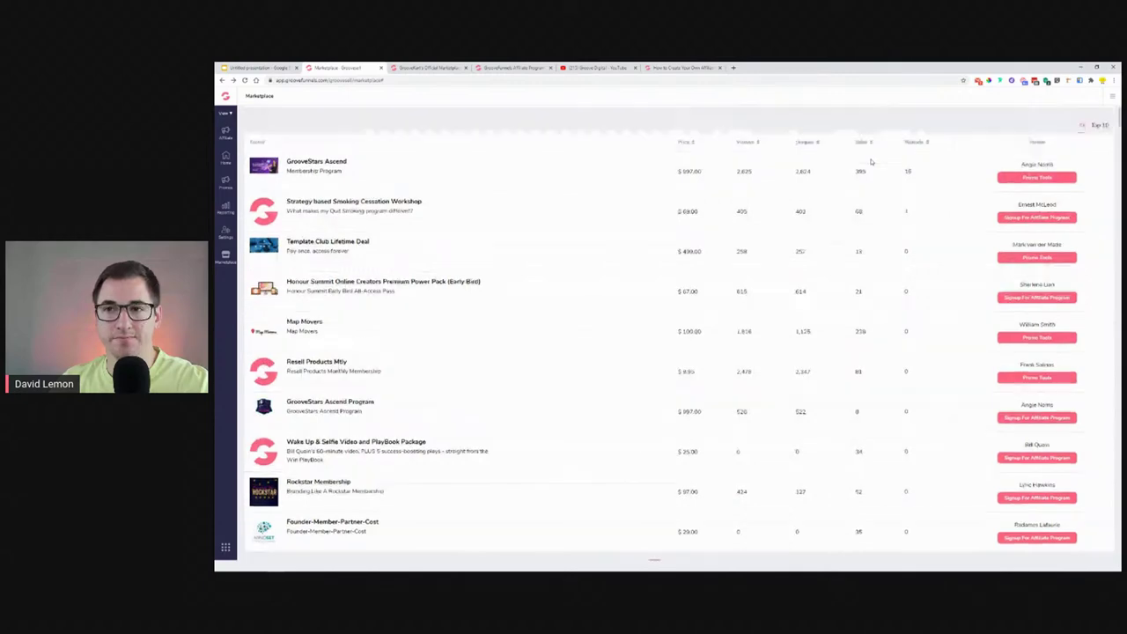
{"action": "key", "text": "ctrl+plus"}
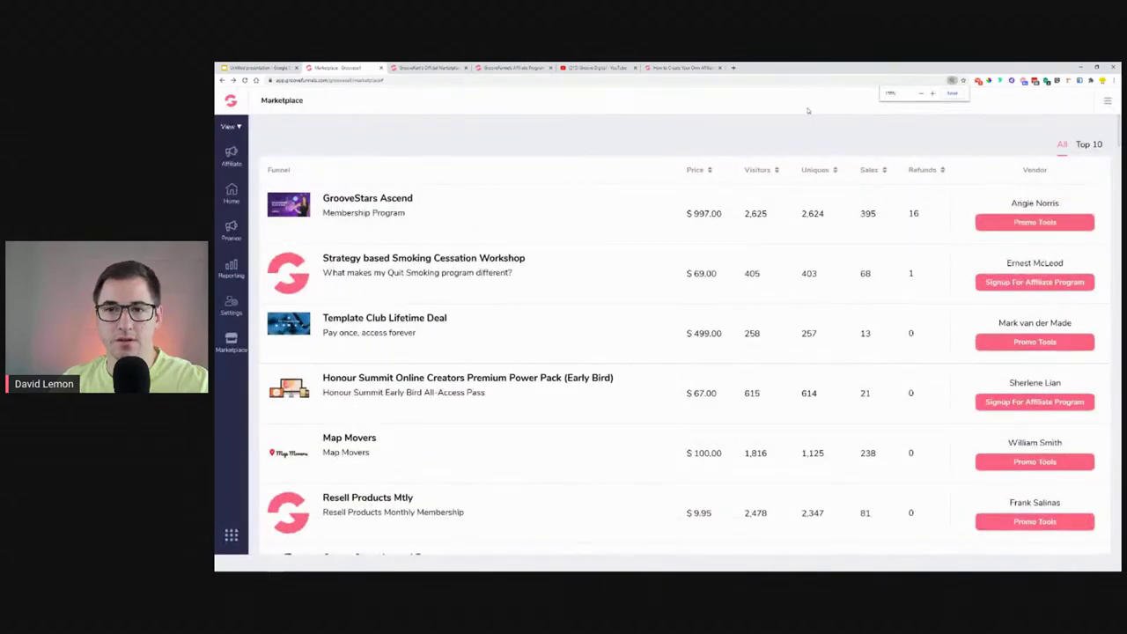
{"action": "key", "text": "ctrl+plus"}
{"action": "scroll", "coordinate": [792, 158], "scroll_direction": "down", "scroll_amount": 2}
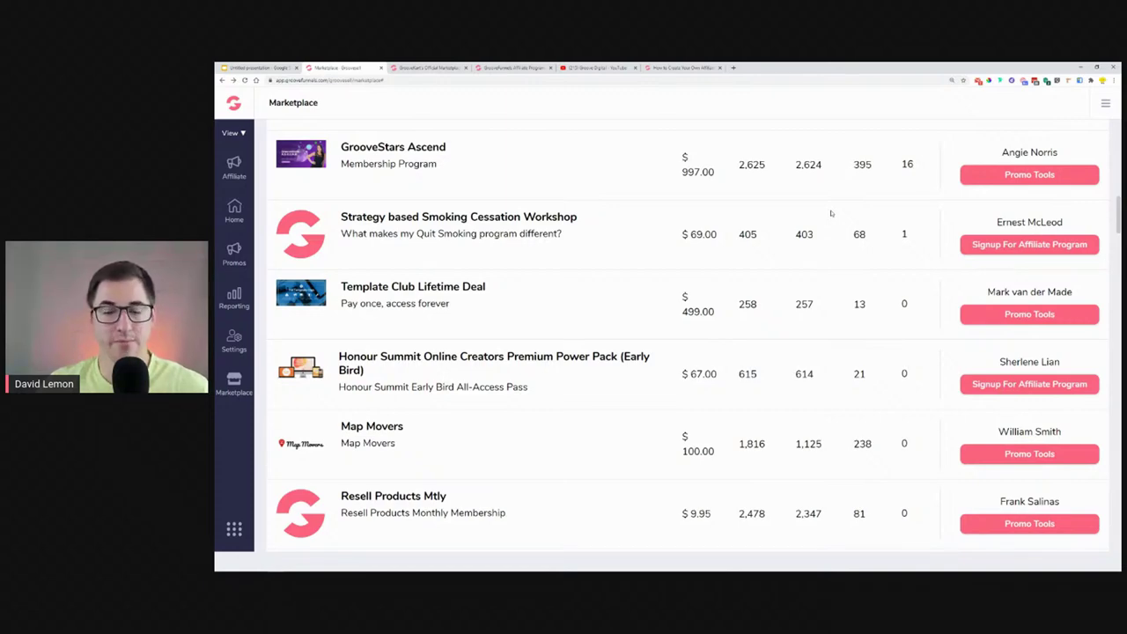
- Reload the Marketplace, open the promo tools of the Template Club Lifetime Deal and check its banners
{"action": "left_click", "coordinate": [1020, 319]}
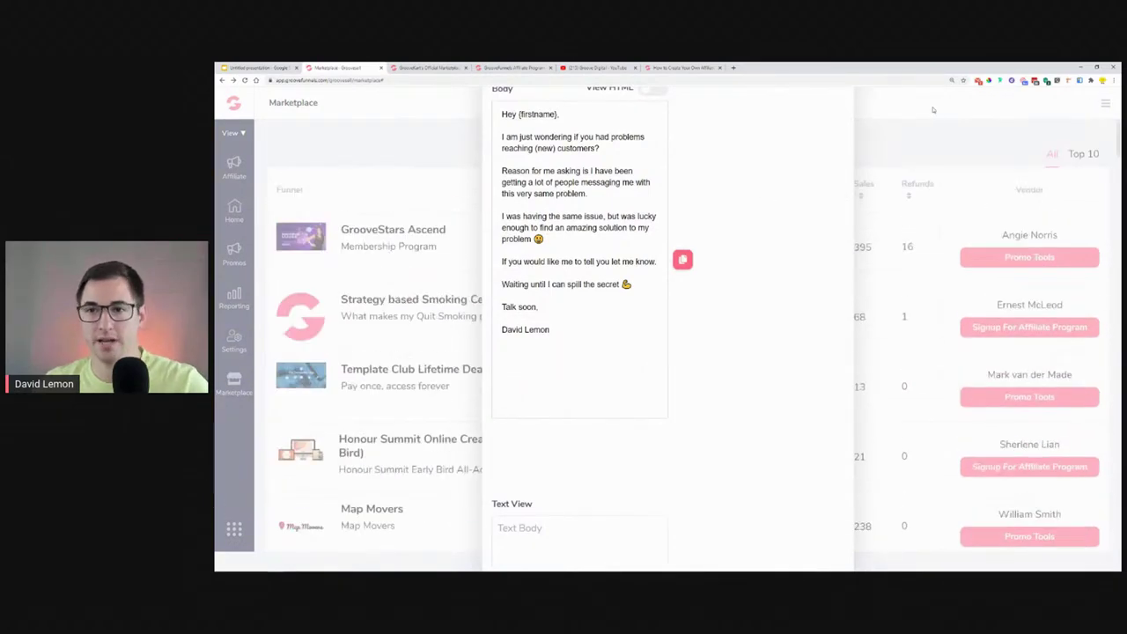
{"action": "left_click", "coordinate": [245, 80]}
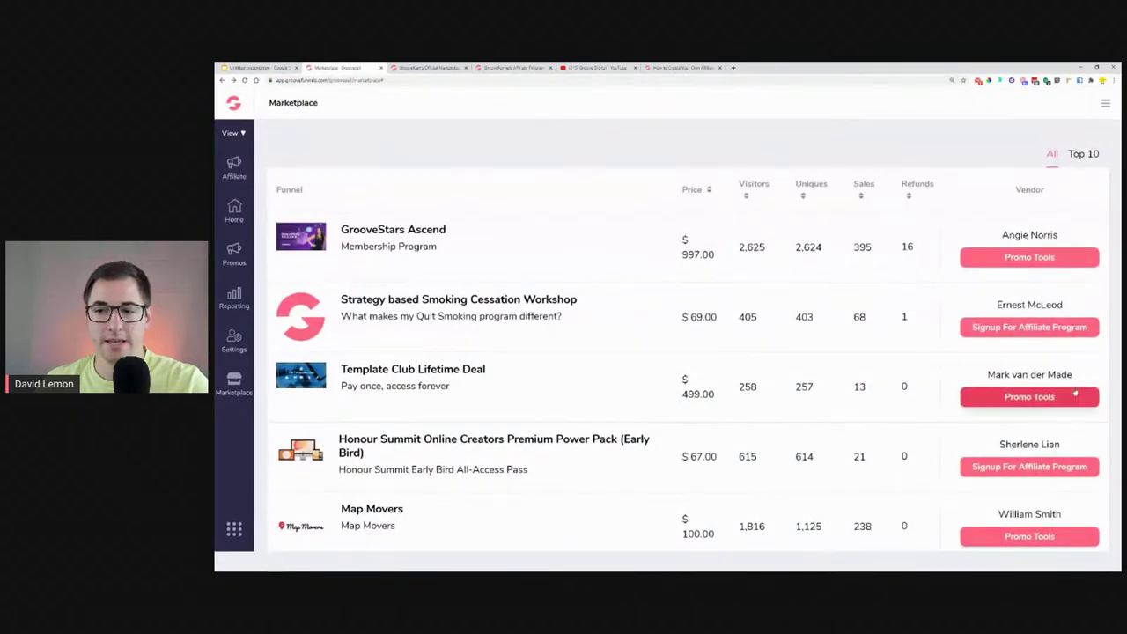
{"action": "left_click", "coordinate": [1053, 398]}
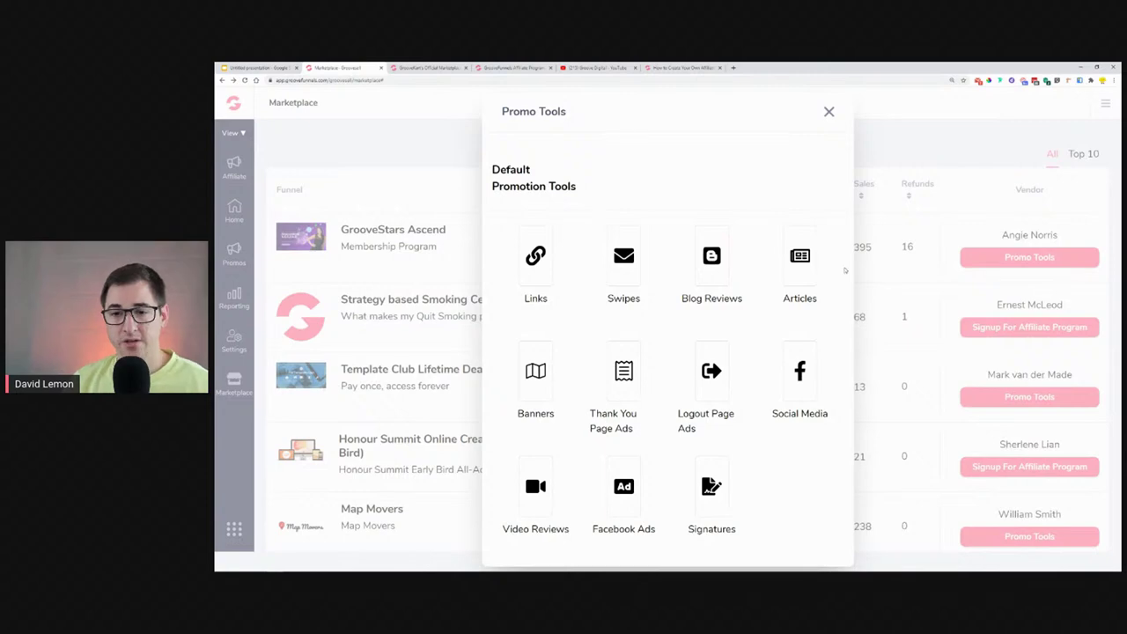
{"action": "left_click", "coordinate": [543, 373]}
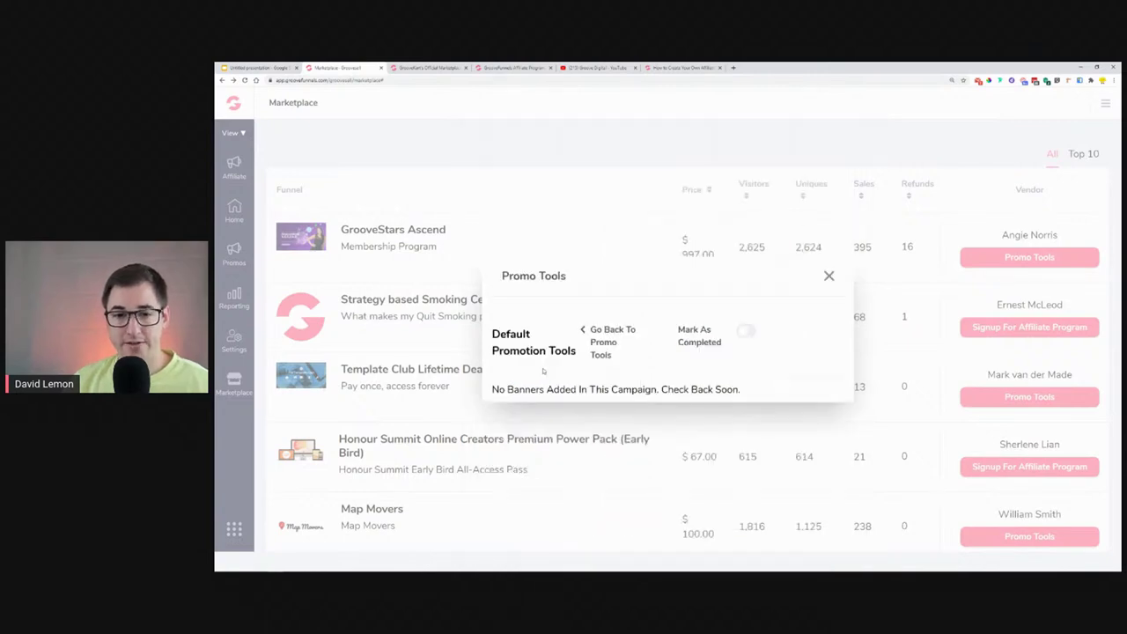
{"action": "left_click", "coordinate": [587, 332]}
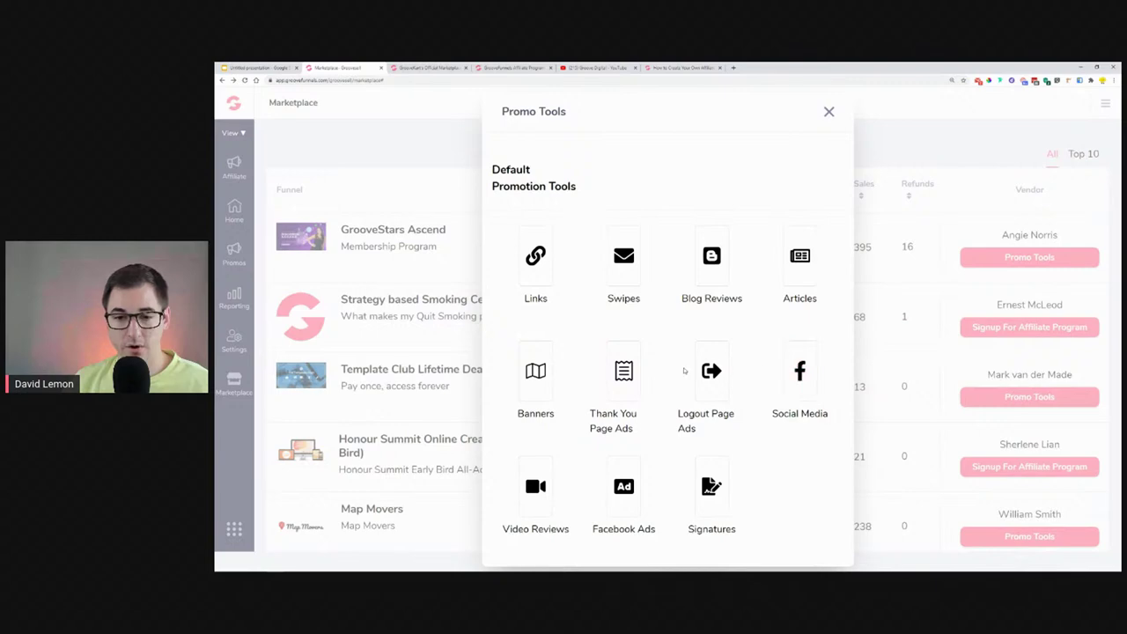
- Read the Template Club's Facebook post among its social media tools and check its video reviews
{"action": "left_click", "coordinate": [796, 374]}
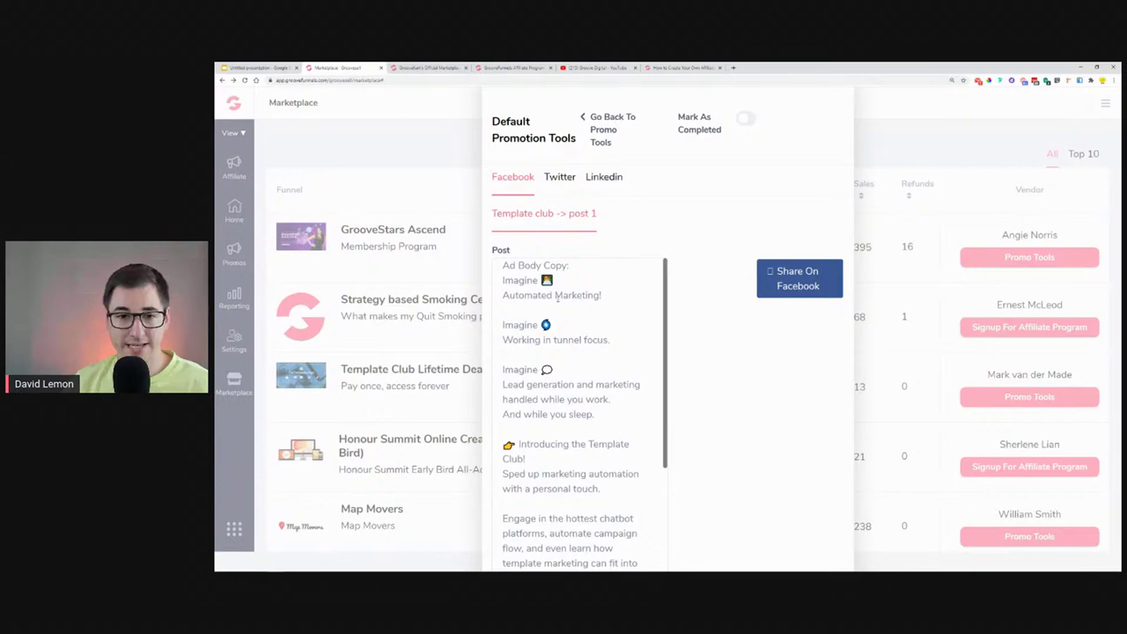
{"action": "scroll", "coordinate": [549, 292], "scroll_direction": "down", "scroll_amount": 3}
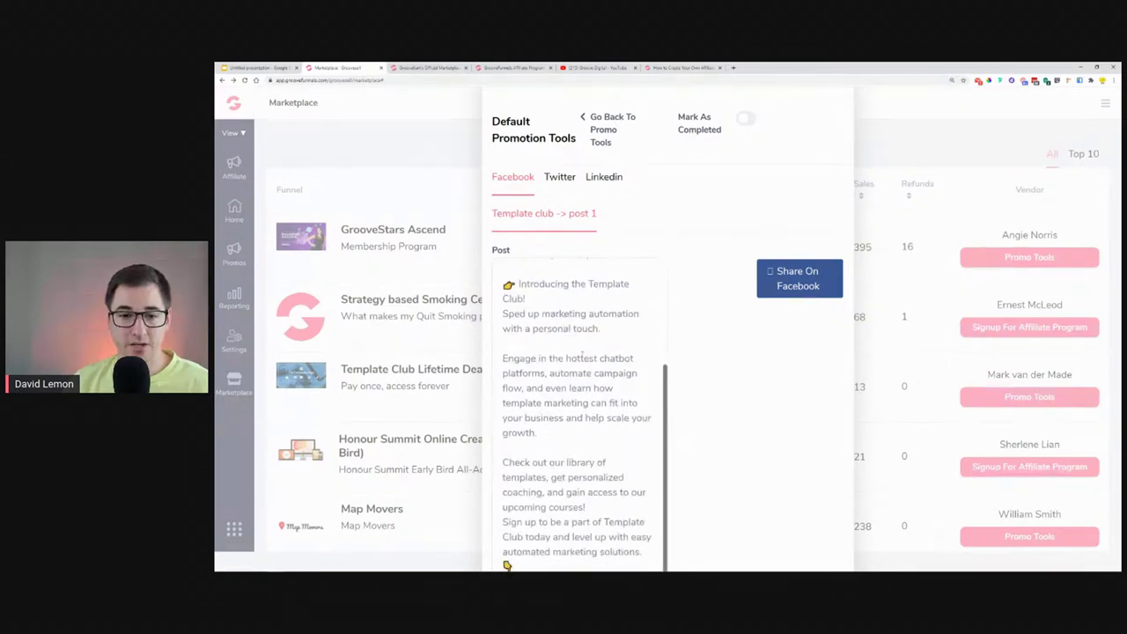
{"action": "scroll", "coordinate": [507, 566], "scroll_direction": "up", "scroll_amount": 4}
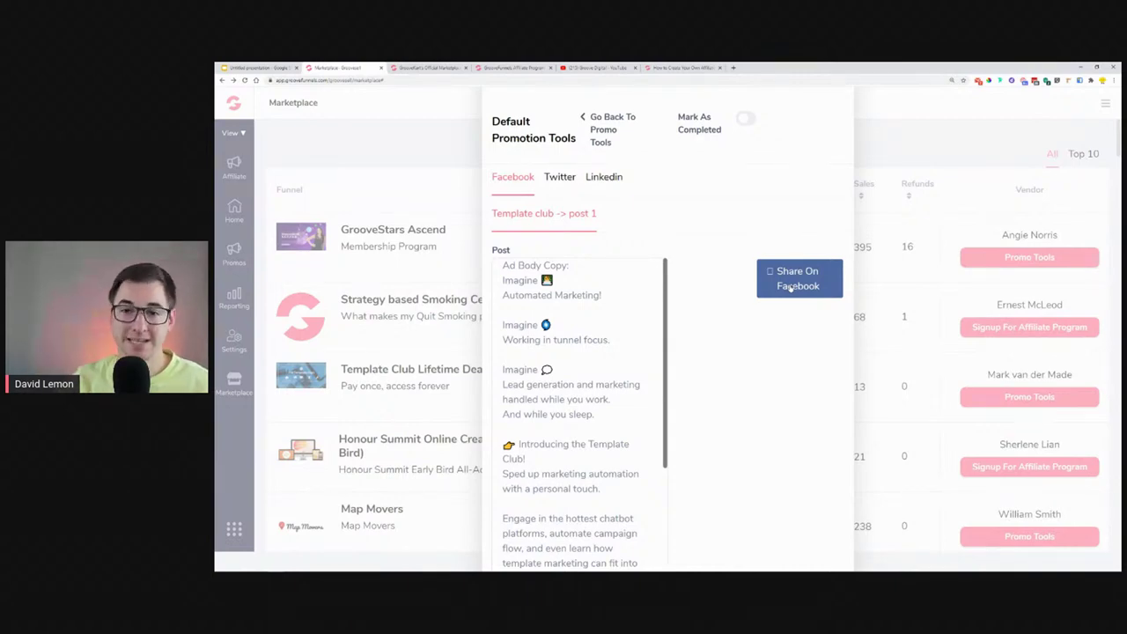
{"action": "scroll", "coordinate": [595, 343], "scroll_direction": "down", "scroll_amount": 3}
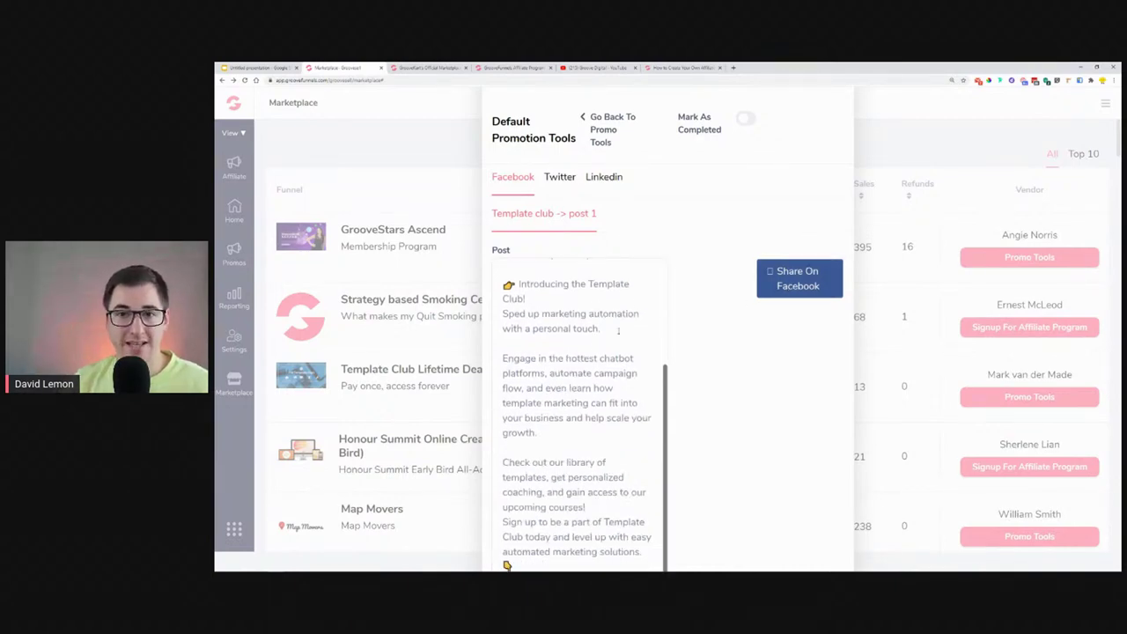
{"action": "left_click", "coordinate": [595, 121]}
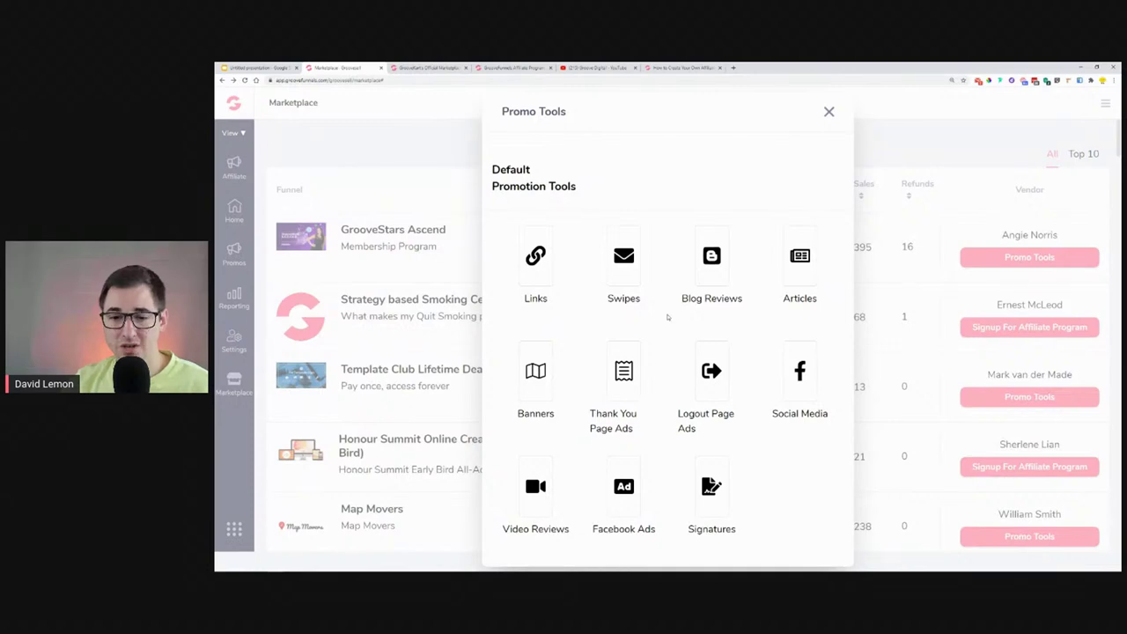
{"action": "left_click", "coordinate": [534, 489]}
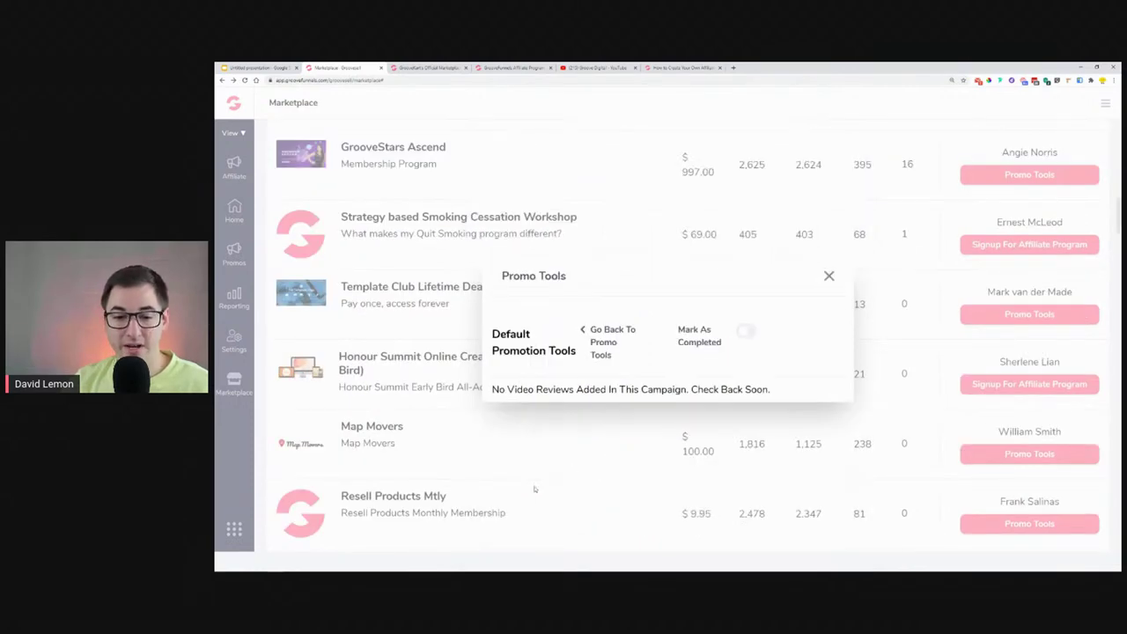
{"action": "left_click", "coordinate": [587, 337]}
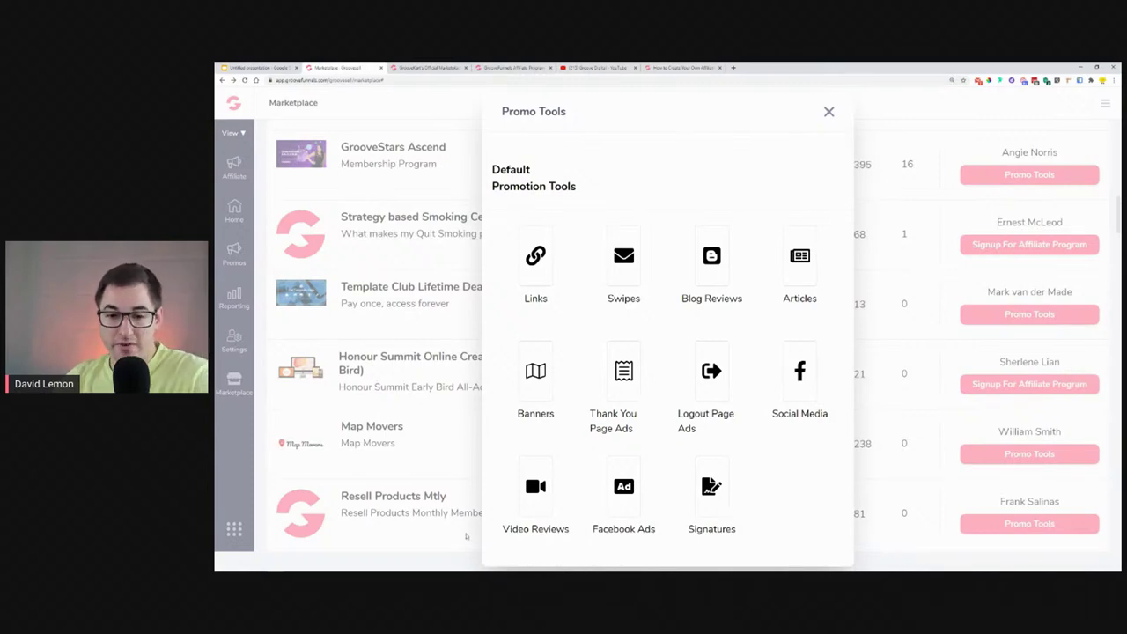
- Compare the ad copy, suggested interests and images of the Template Club's two Facebook ads, and close its promo tools
{"action": "left_click", "coordinate": [621, 480]}
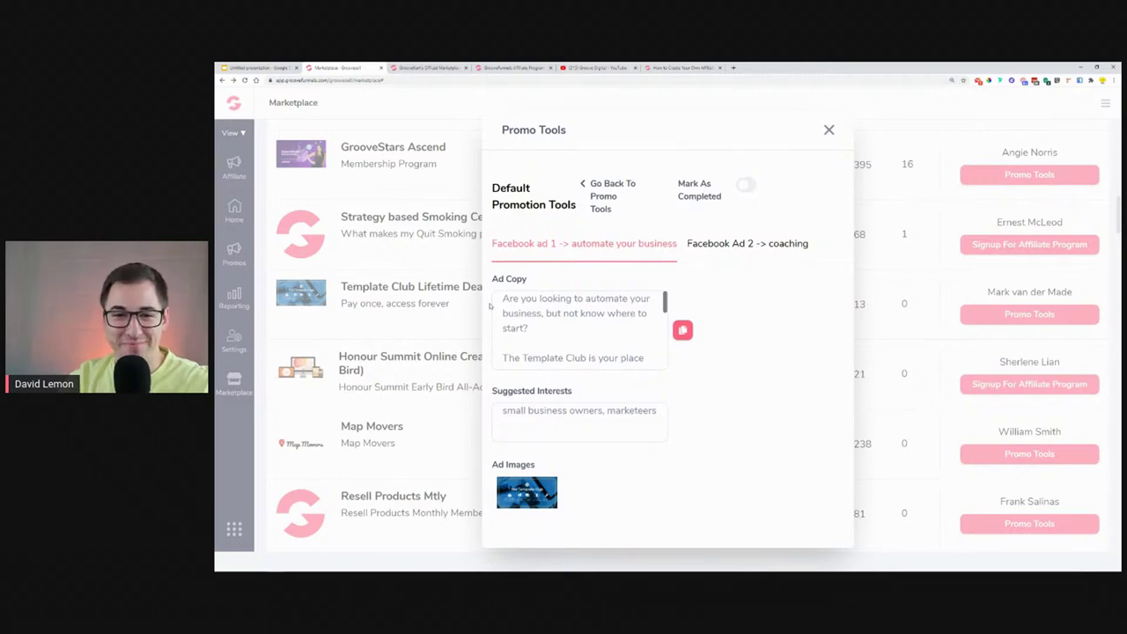
{"action": "left_click_drag", "start_coordinate": [506, 302], "coordinate": [658, 355]}
{"action": "left_click_drag", "start_coordinate": [497, 412], "coordinate": [659, 435]}
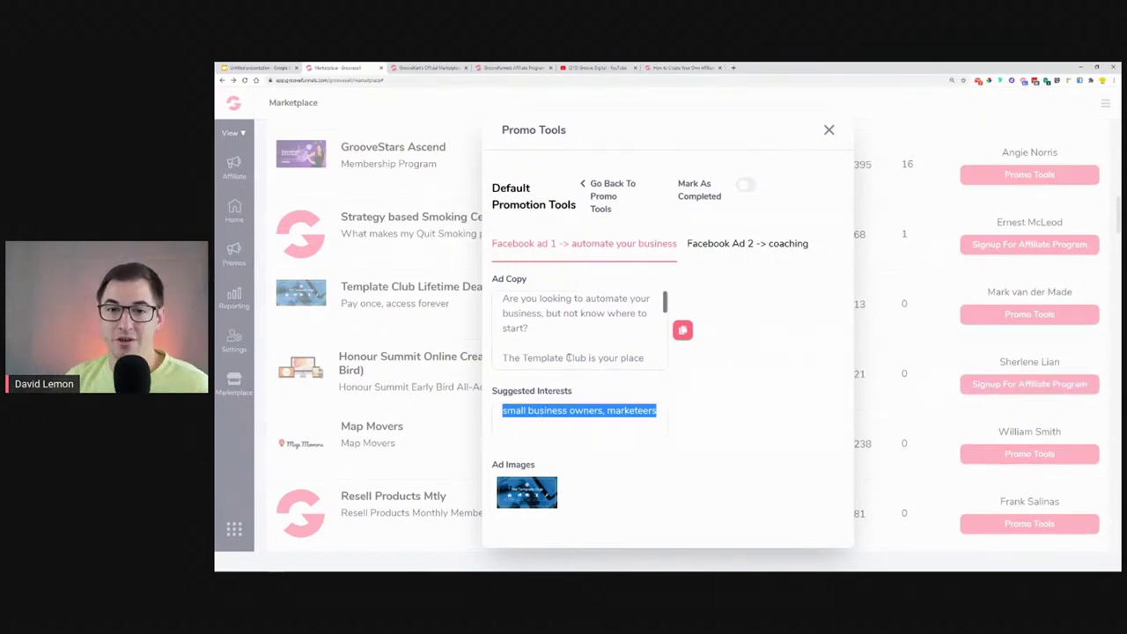
{"action": "left_click", "coordinate": [738, 250]}
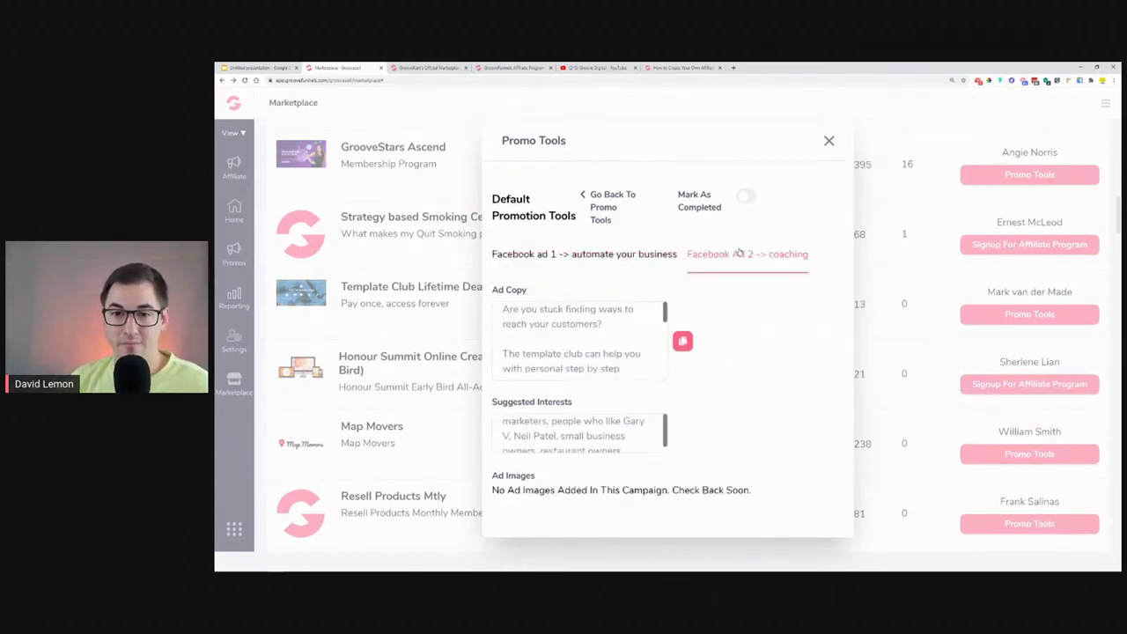
{"action": "left_click", "coordinate": [592, 265]}
{"action": "left_click", "coordinate": [764, 253]}
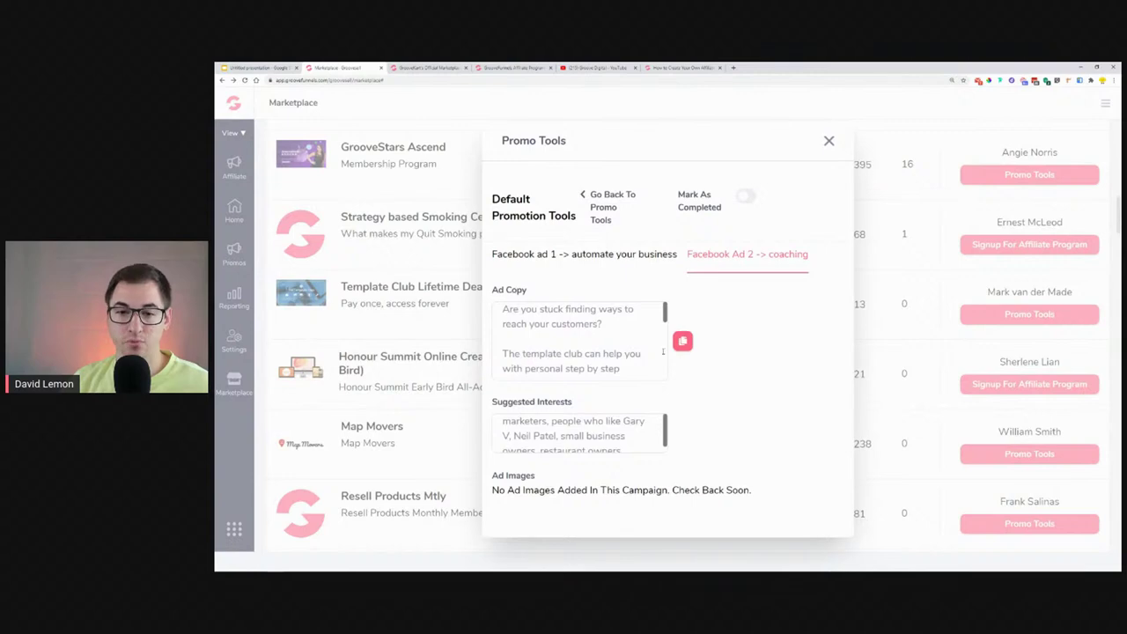
{"action": "left_click", "coordinate": [624, 252]}
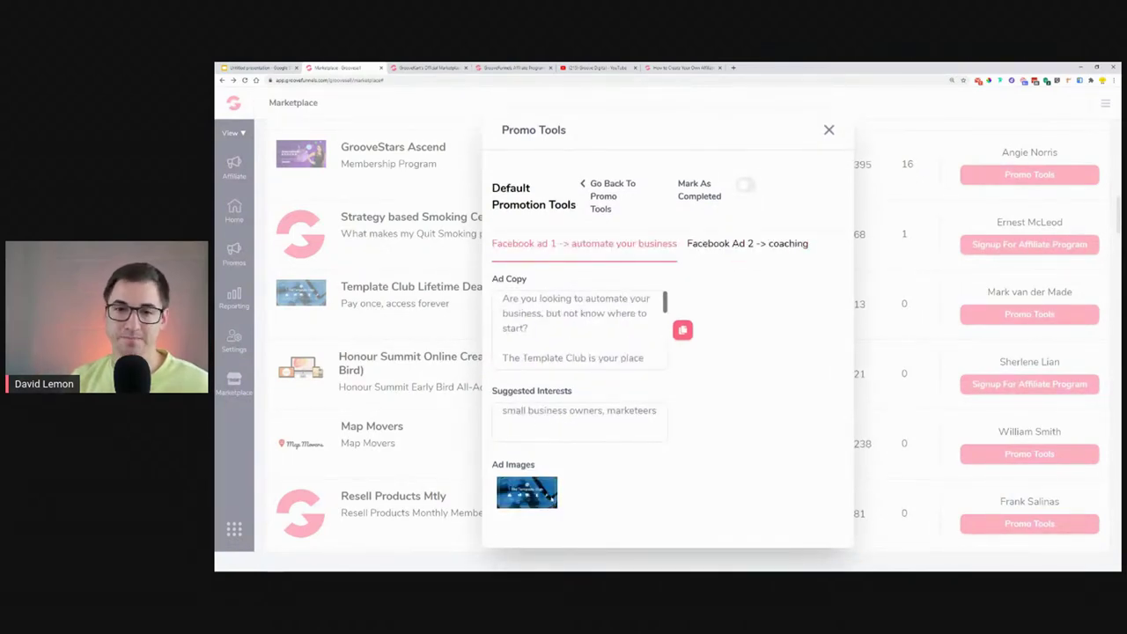
{"action": "left_click", "coordinate": [583, 185]}
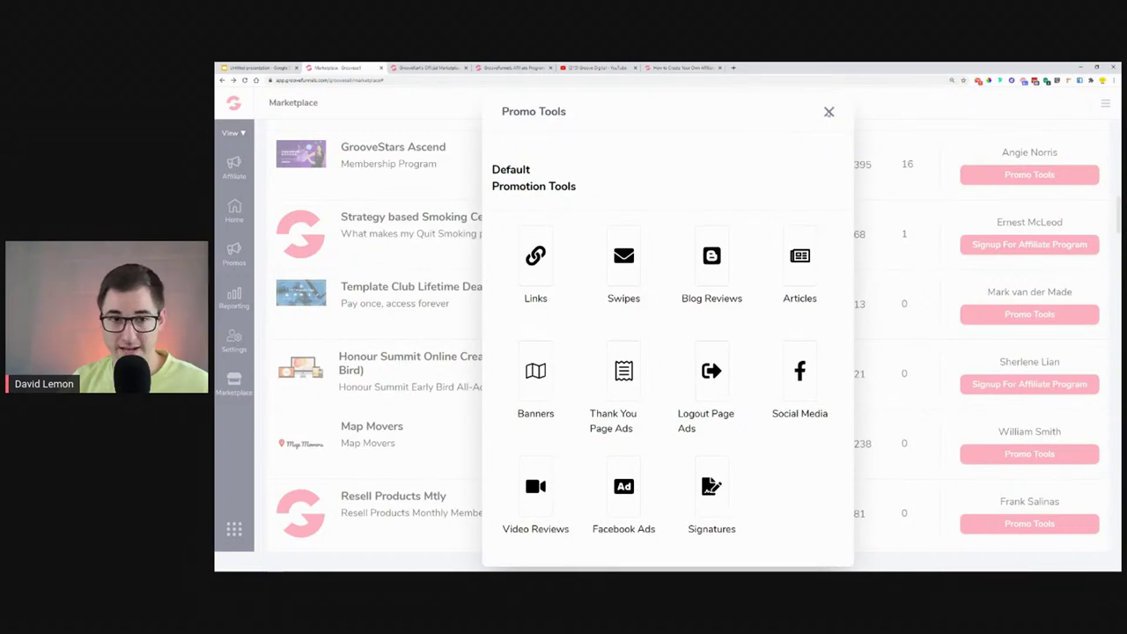
{"action": "left_click", "coordinate": [829, 112]}
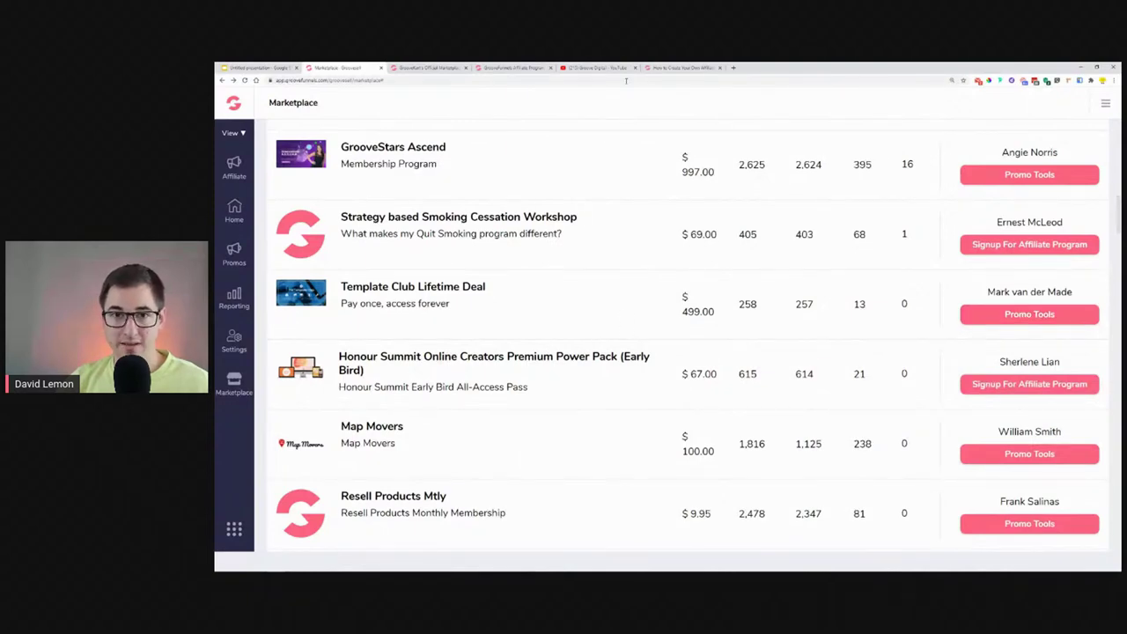
- Open GrooveSell in a separate browser tab and place that tab directly after the Marketplace tab
{"action": "left_click", "coordinate": [673, 67]}
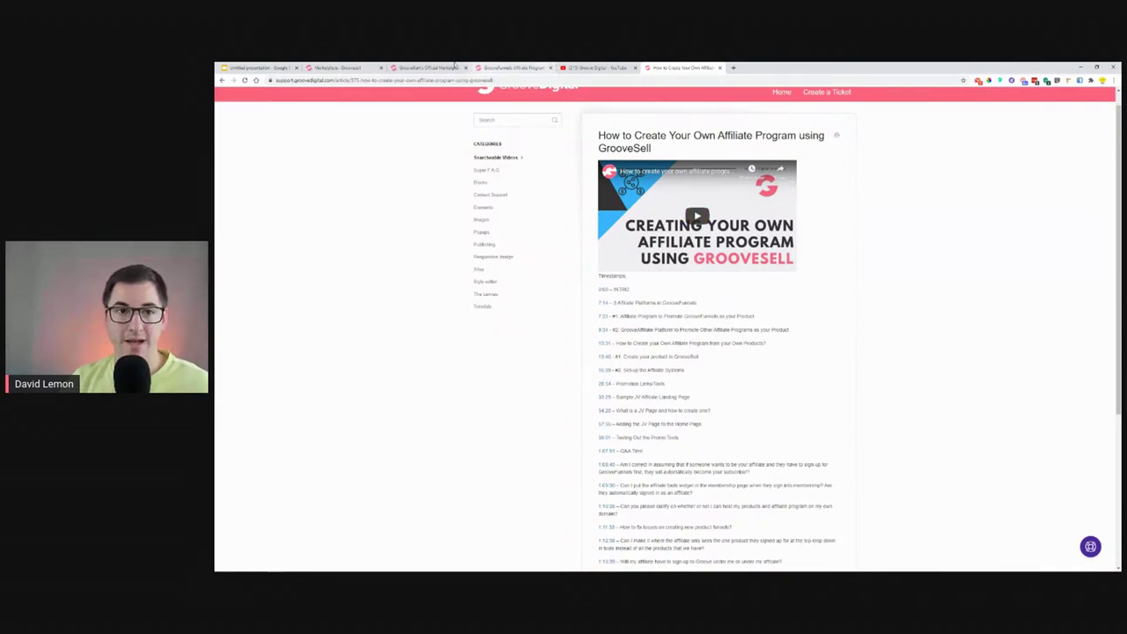
{"action": "left_click", "coordinate": [336, 68]}
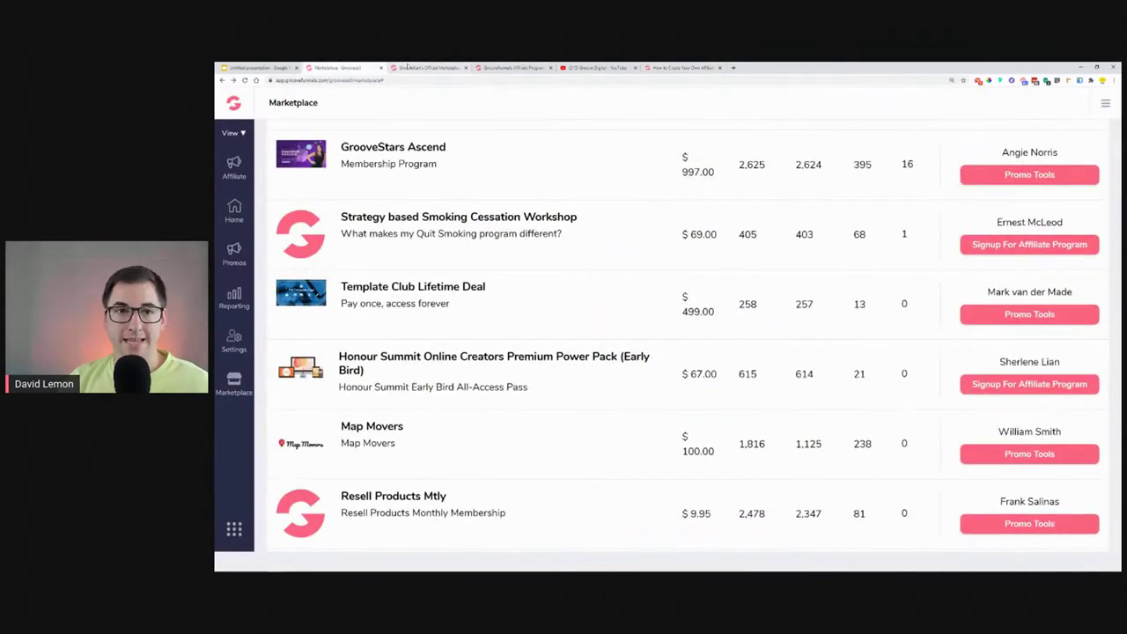
{"action": "left_click", "coordinate": [235, 530]}
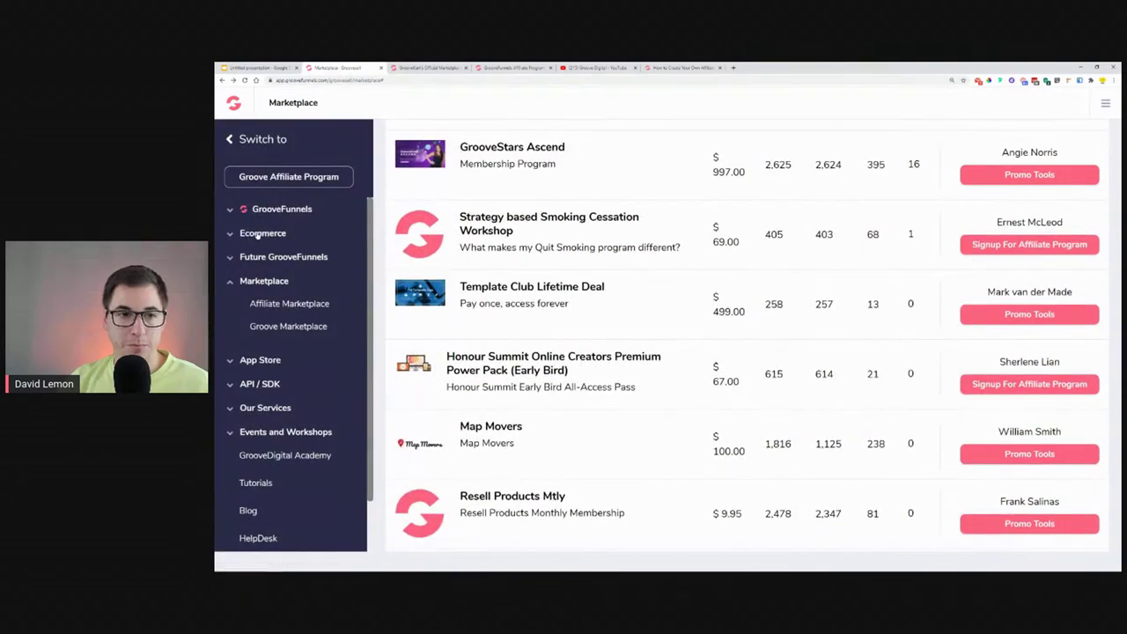
{"action": "left_click", "coordinate": [267, 212]}
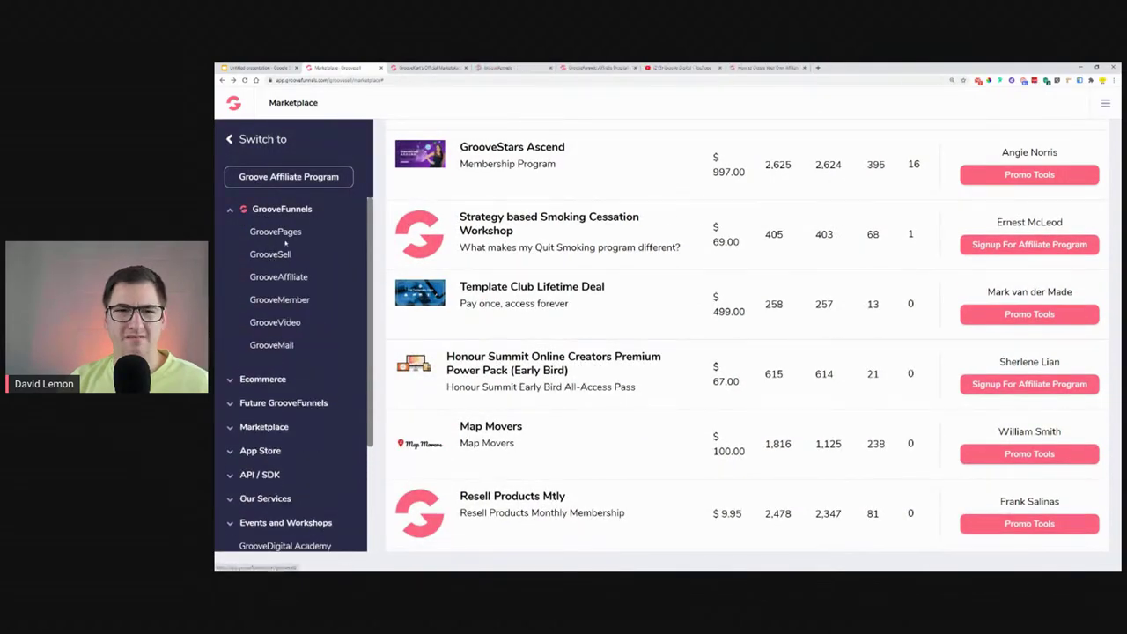
{"action": "left_click", "coordinate": [234, 144]}
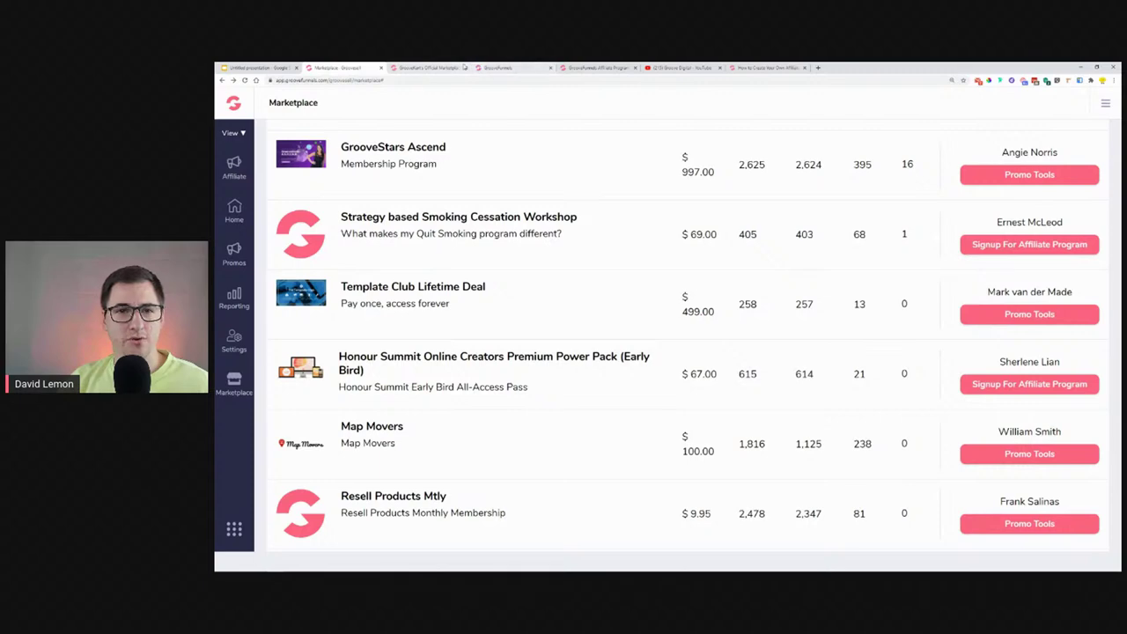
{"action": "left_click_drag", "start_coordinate": [511, 64], "coordinate": [452, 65]}
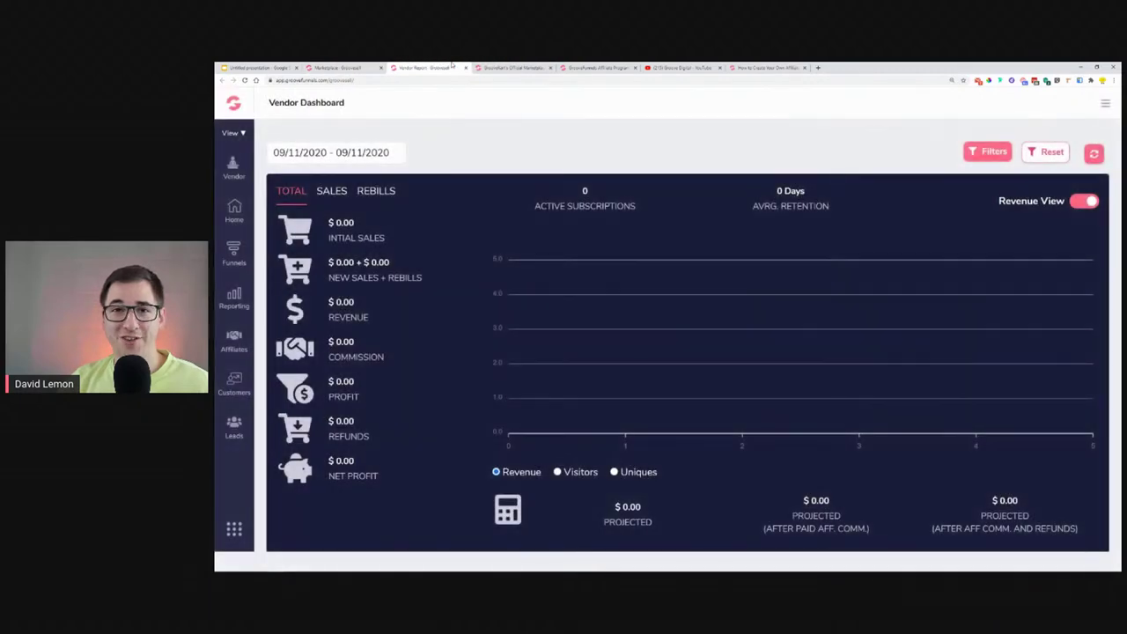
- Open the affiliate portal tools of the Protein X Training funnel and edit the assets of its Default Promotion Tools
{"action": "left_click", "coordinate": [233, 253]}
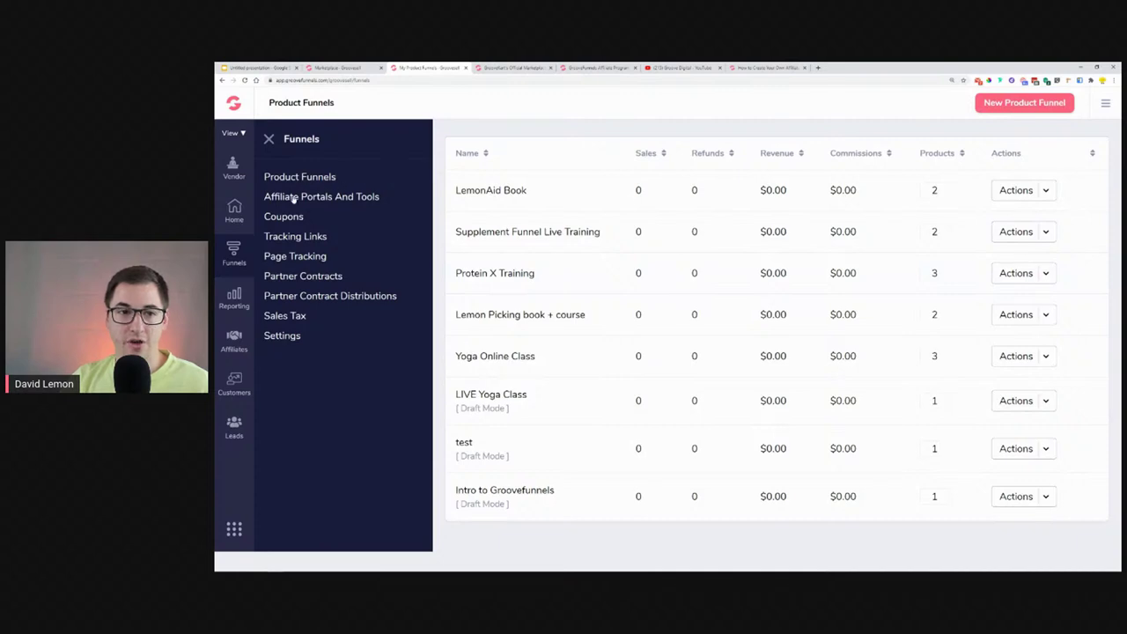
{"action": "left_click", "coordinate": [325, 201]}
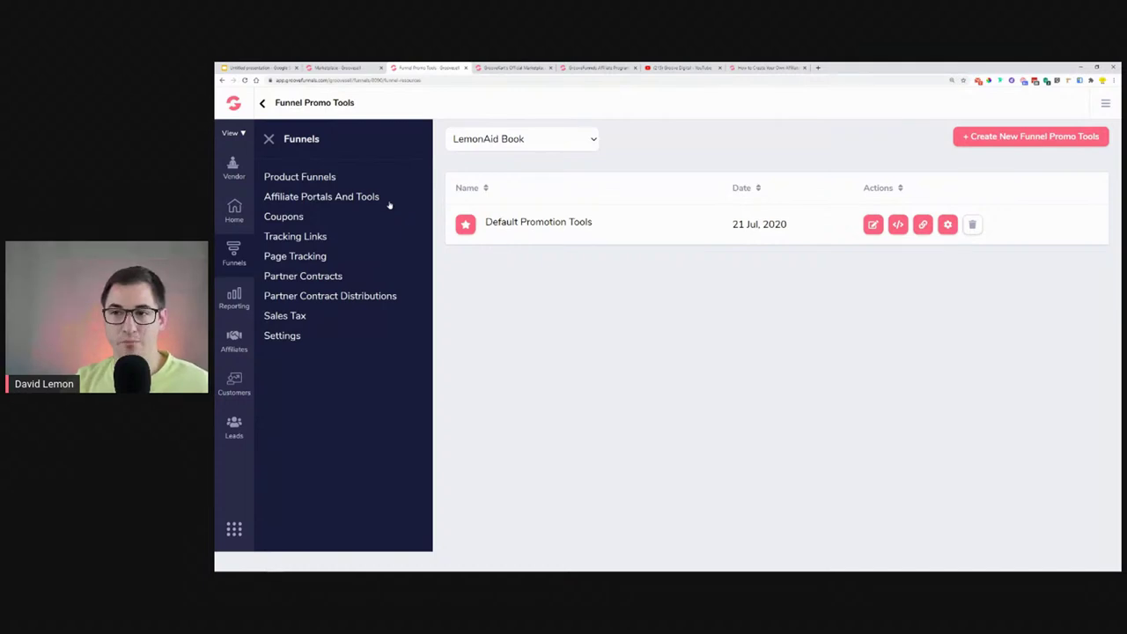
{"action": "left_click", "coordinate": [586, 141]}
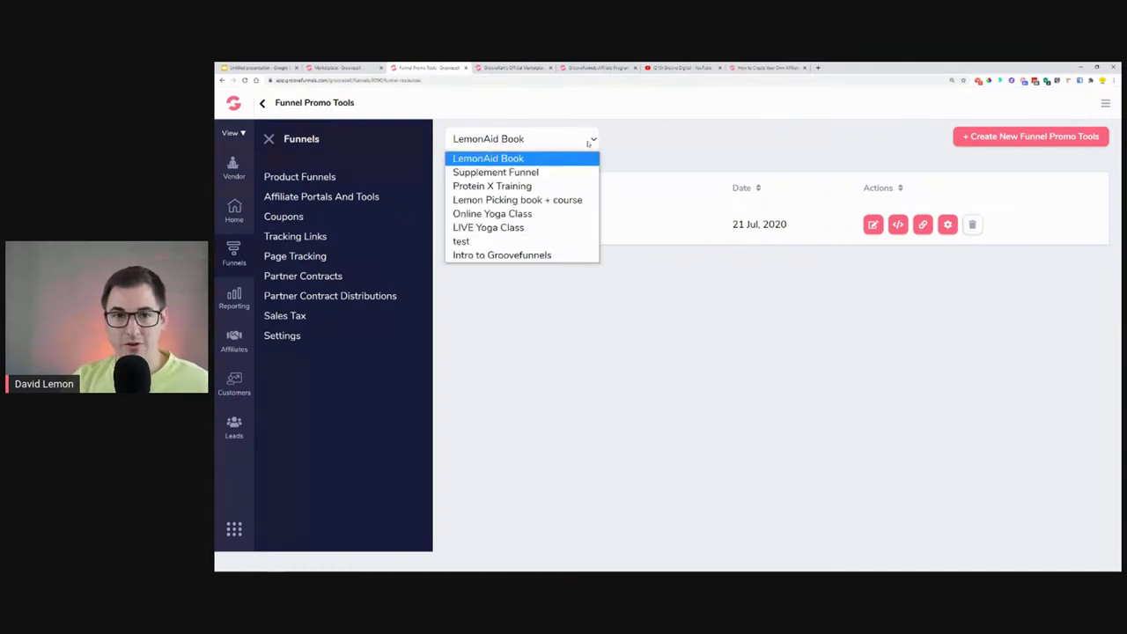
{"action": "left_click", "coordinate": [570, 187]}
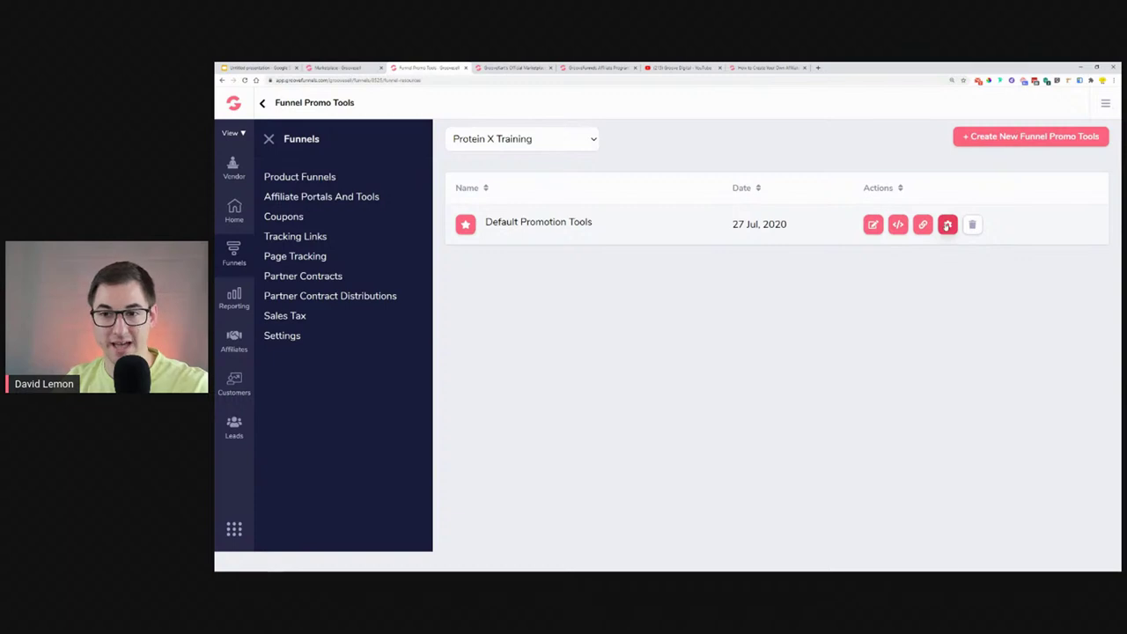
{"action": "left_click", "coordinate": [872, 223]}
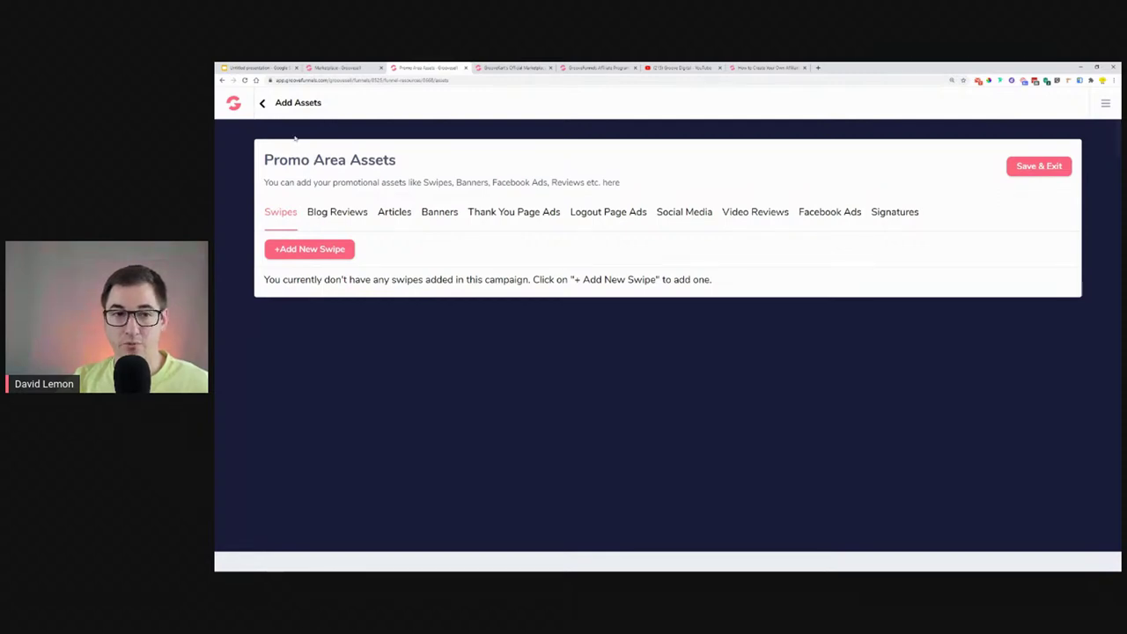
- Add a new swipe to the promo area assets, check the banners section, and add a new Facebook ad, reviewing its fields
{"action": "left_click", "coordinate": [302, 251]}
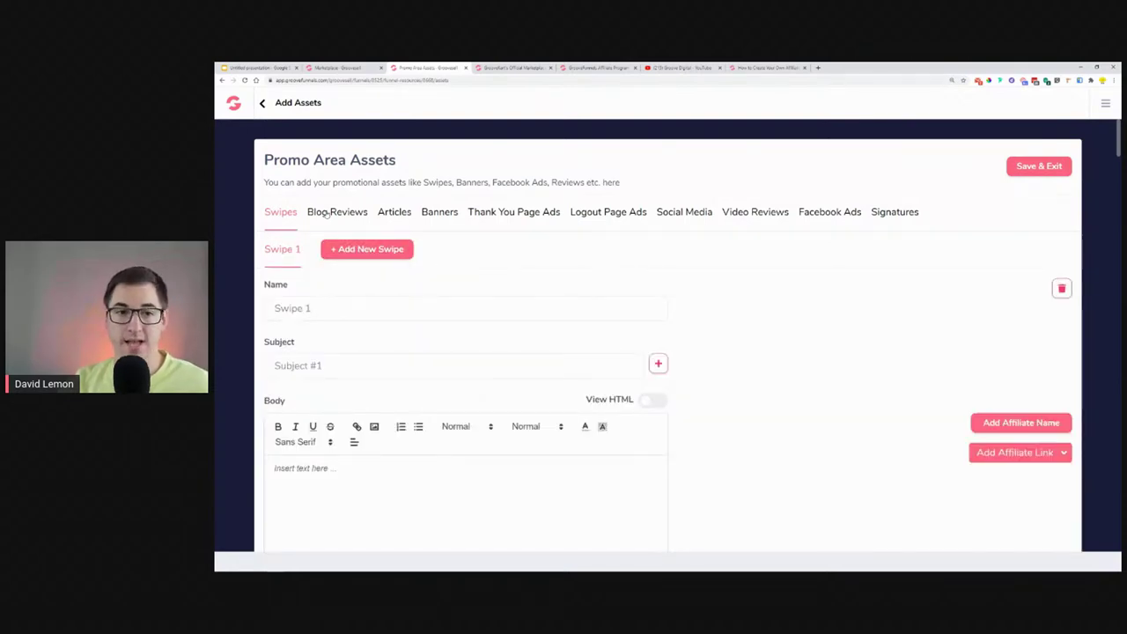
{"action": "left_click", "coordinate": [438, 220]}
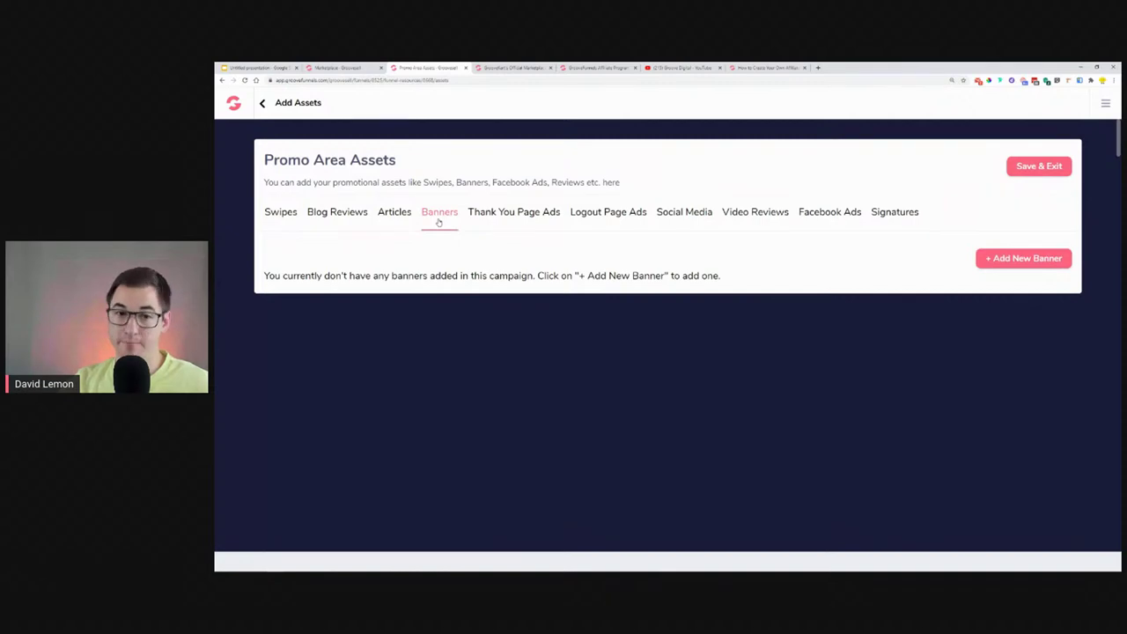
{"action": "left_click", "coordinate": [815, 214]}
{"action": "left_click", "coordinate": [304, 257]}
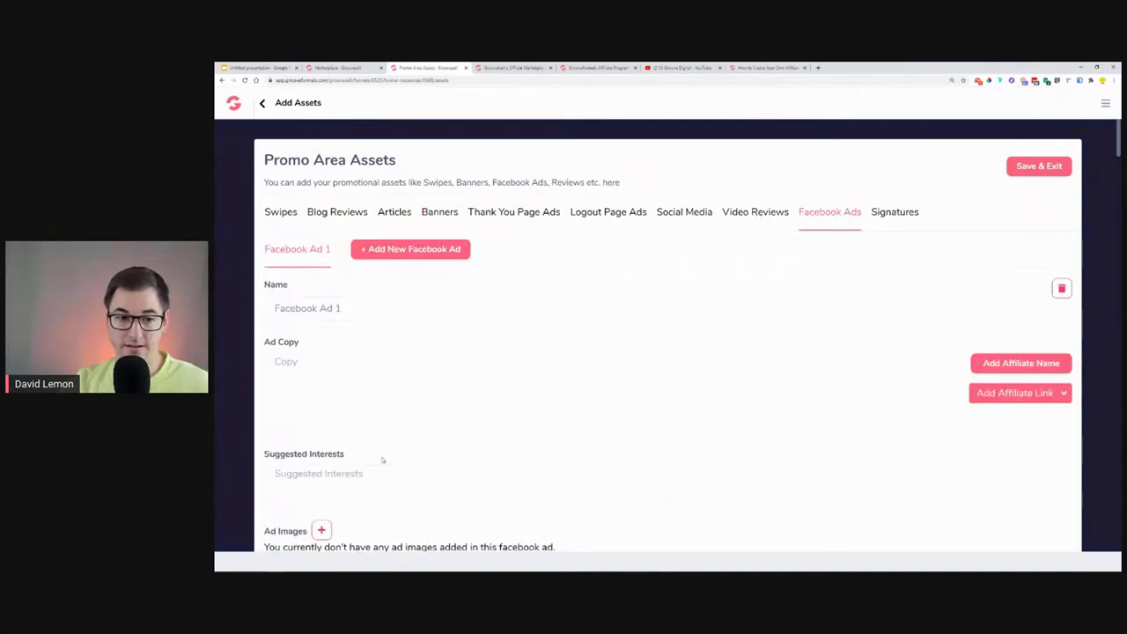
{"action": "scroll", "coordinate": [338, 497], "scroll_direction": "down", "scroll_amount": 1}
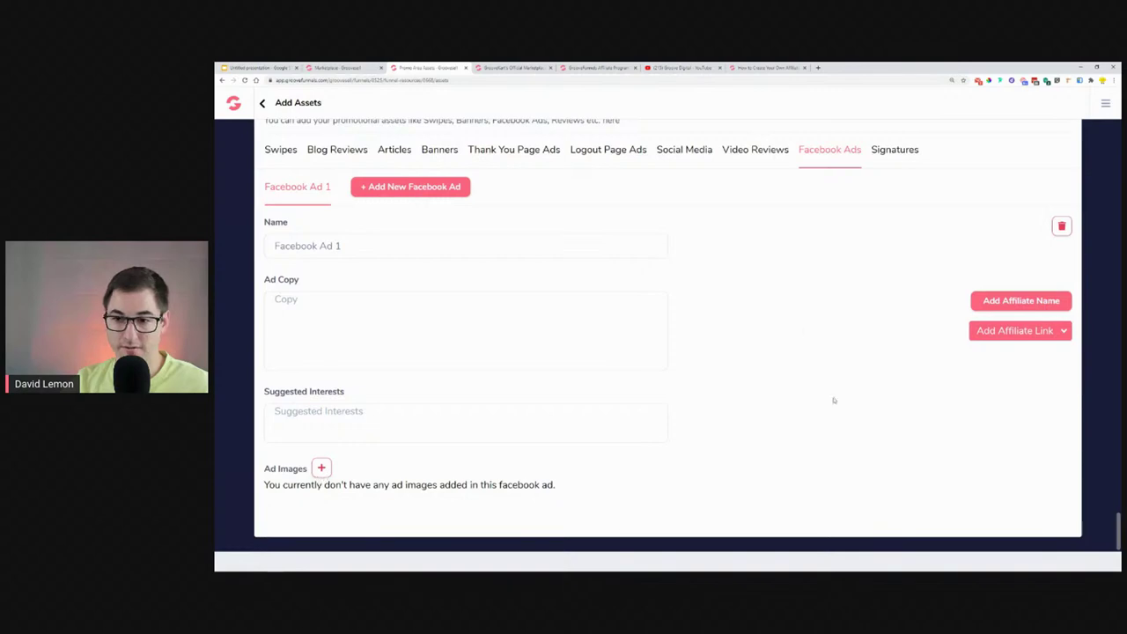
{"action": "scroll", "coordinate": [805, 410], "scroll_direction": "up", "scroll_amount": 1}
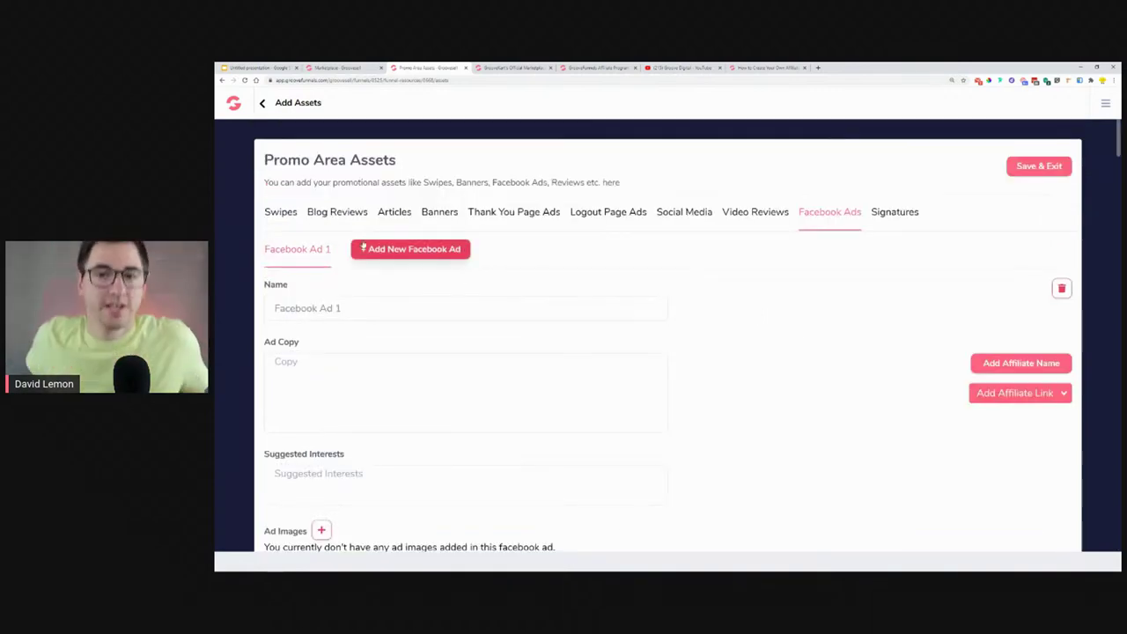
- Switch to the Google Slides presentation and show slide 10, "The 9 questions for a successful business"
{"action": "left_click", "coordinate": [255, 68]}
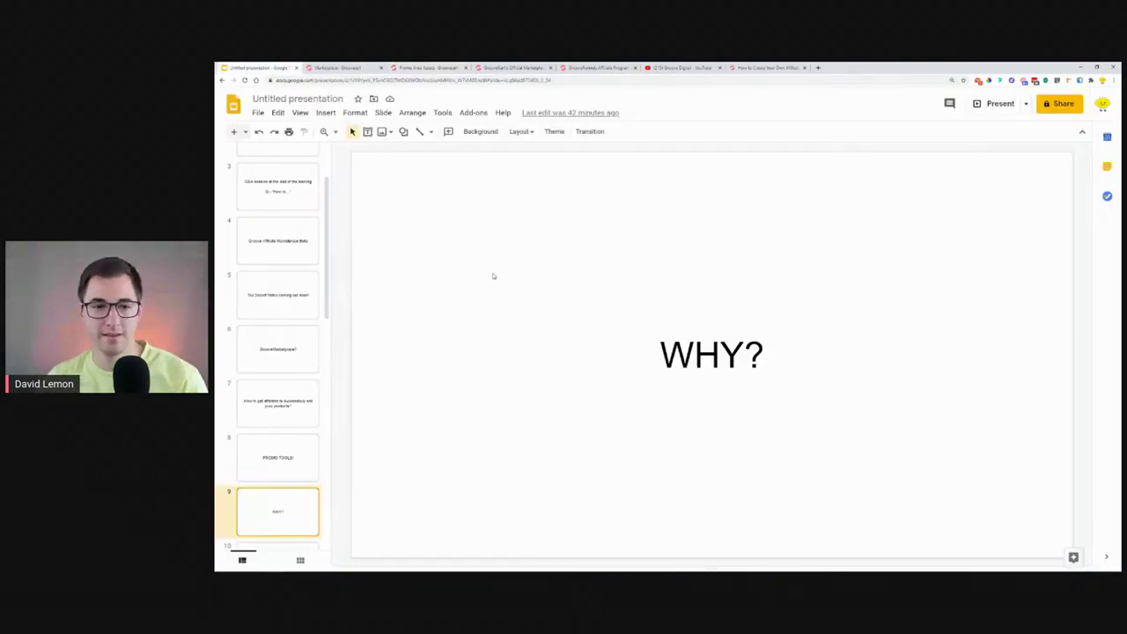
{"action": "scroll", "coordinate": [290, 436], "scroll_direction": "down", "scroll_amount": 1}
{"action": "left_click", "coordinate": [289, 436]}
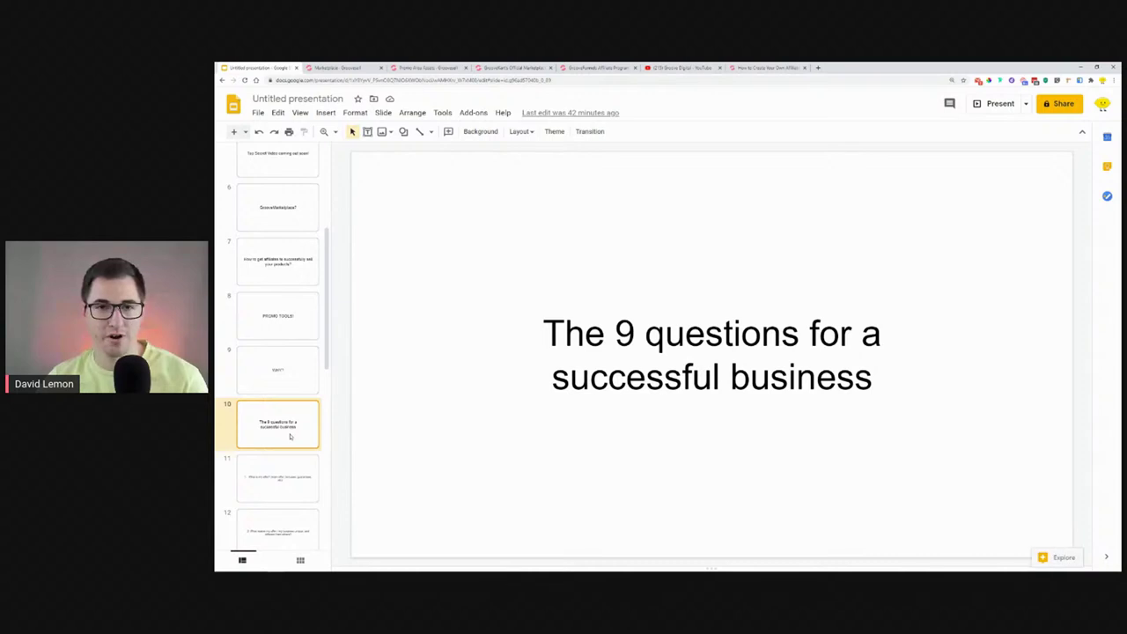